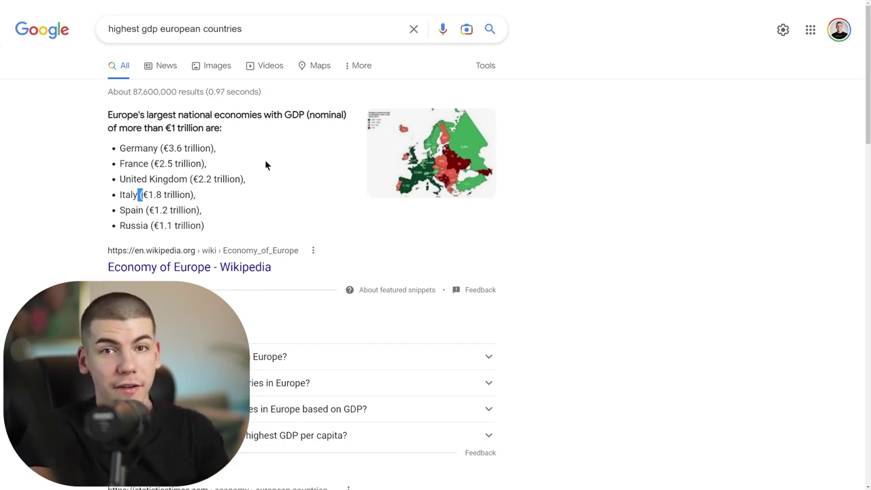
pyautogui.click(127, 147)
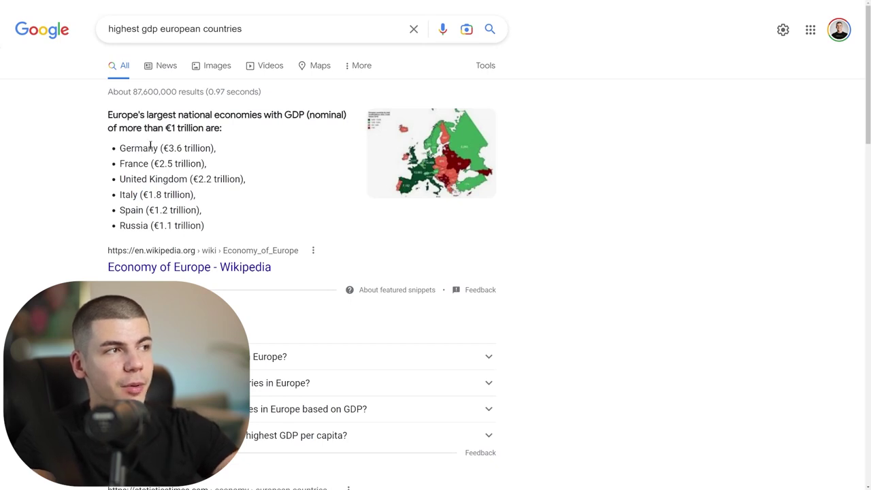
pyautogui.click(121, 144)
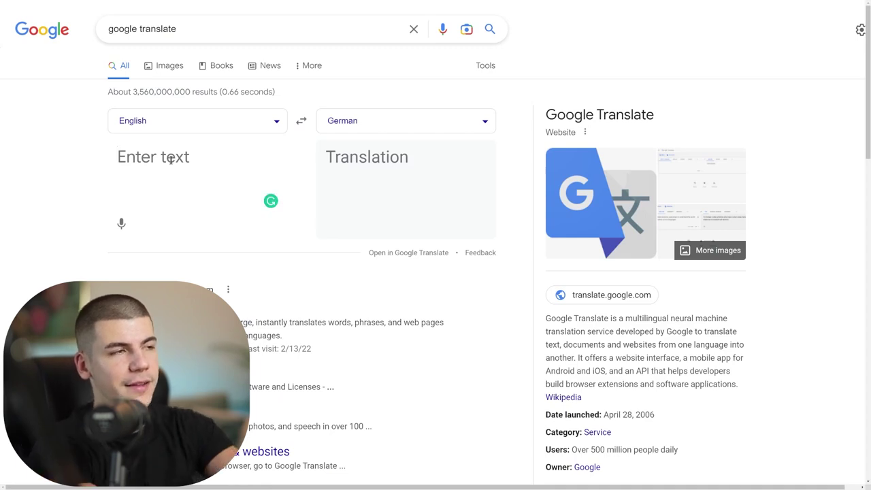
# - Enter 'how are you' for English→German translation and highlight 'wie' in the German result
pyautogui.write('how are you')
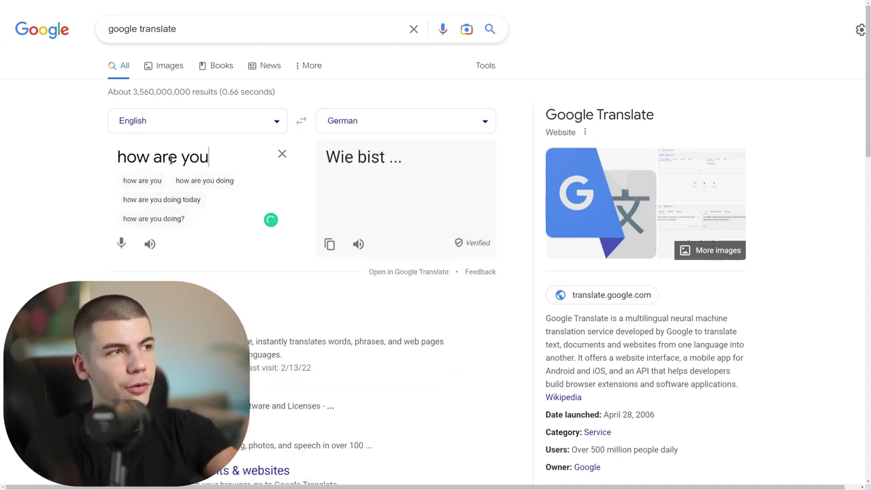
pyautogui.doubleClick(330, 158)
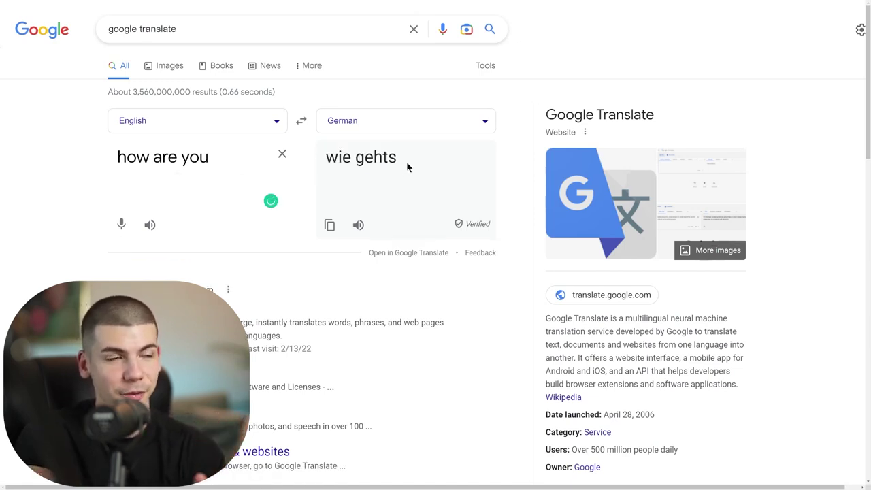
pyautogui.moveTo(406, 165); pyautogui.dragTo(365, 160)
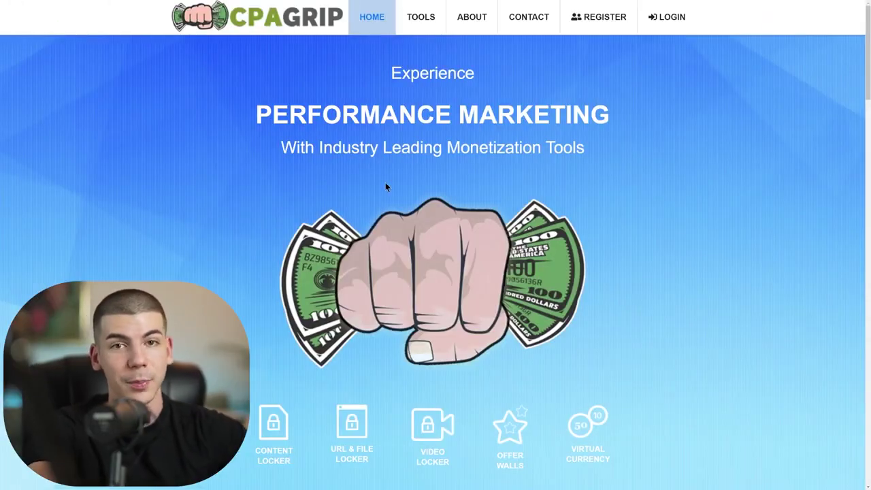
# - Scroll the CPAGrip homepage, go to LOGIN and sign in as a publisher
pyautogui.scroll(-3, 486, 204)
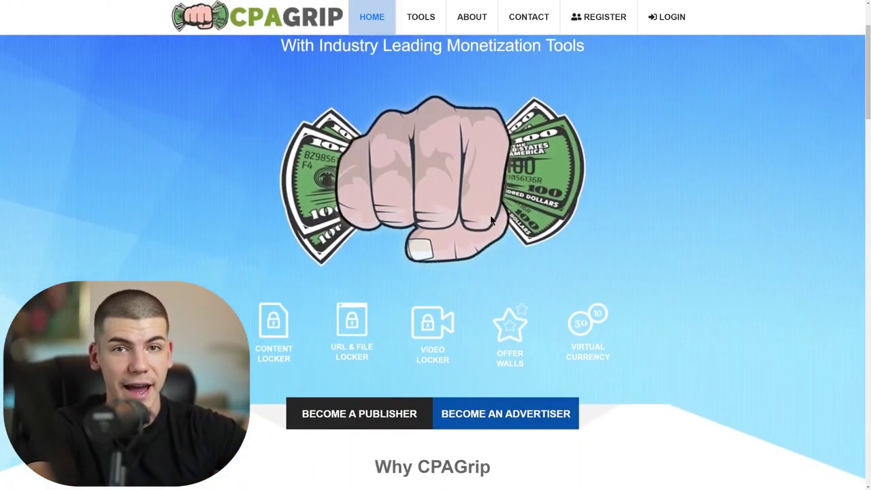
pyautogui.scroll(-2, 489, 219)
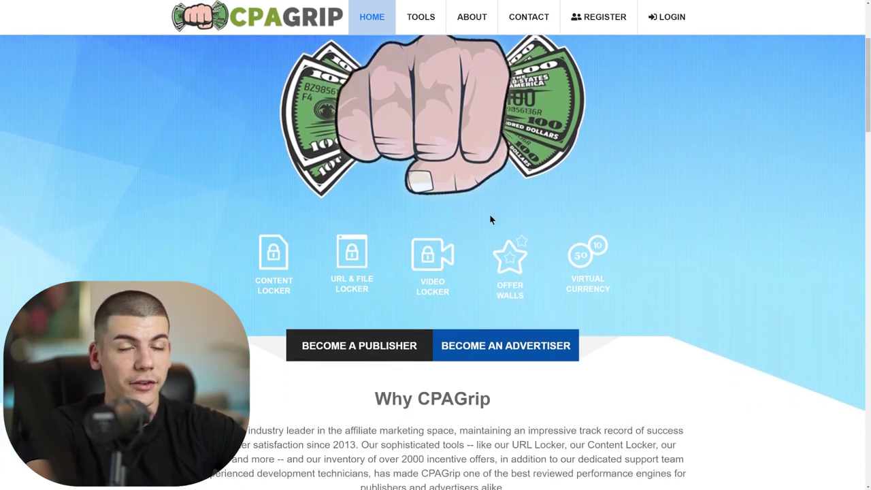
pyautogui.scroll(-1, 490, 219)
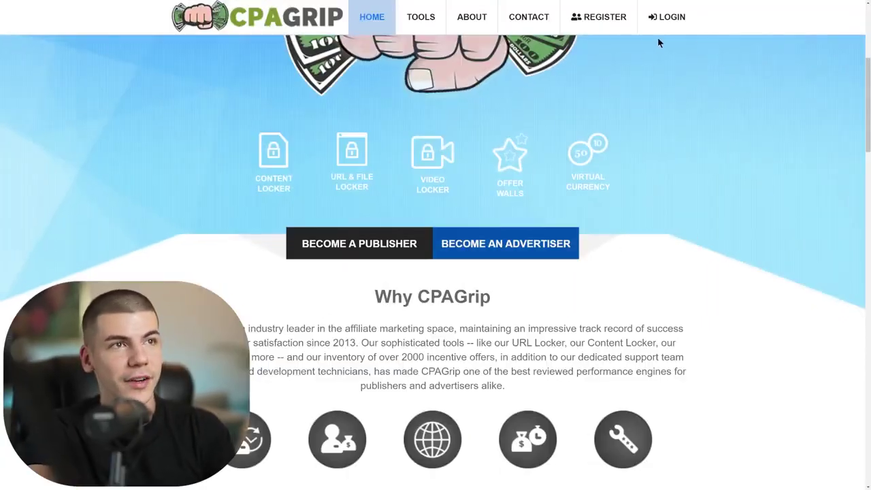
pyautogui.click(665, 18)
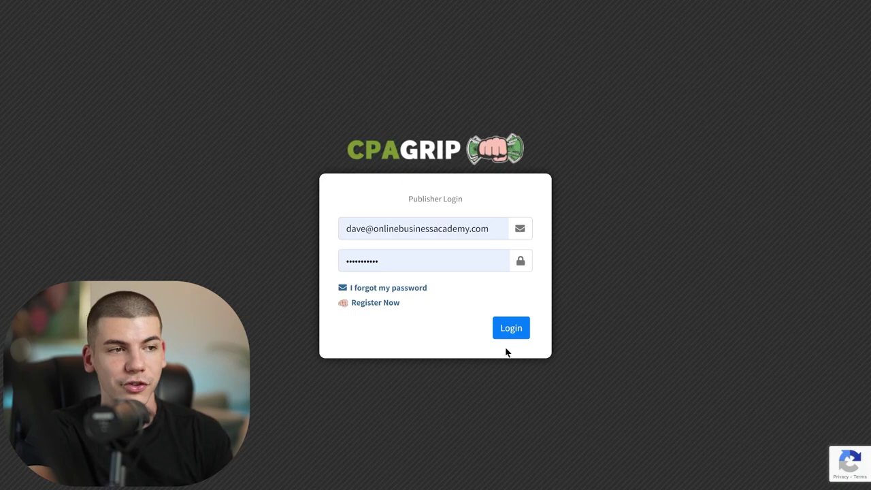
pyautogui.click(507, 331)
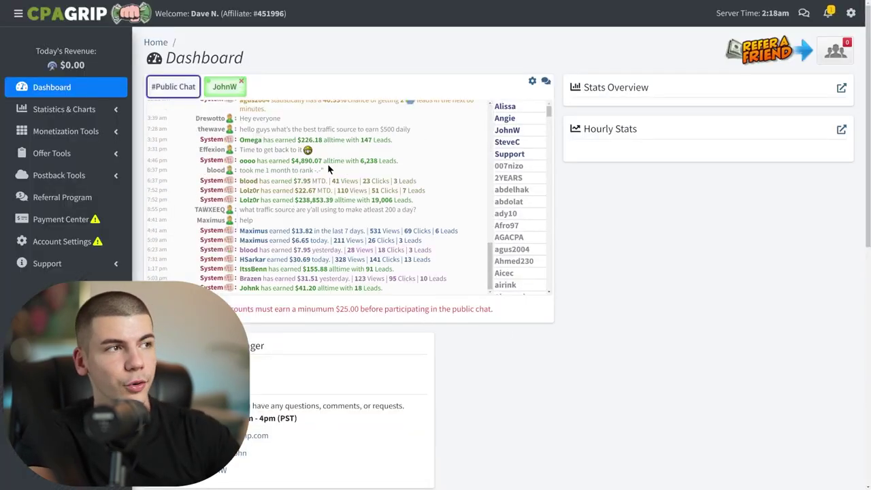
# - Zoom the dashboard in and highlight an earnings figure in the public chat
pyautogui.hotkey('ctrl', '+')
pyautogui.hotkey('ctrl', '+')
pyautogui.hotkey('ctrl', '+')
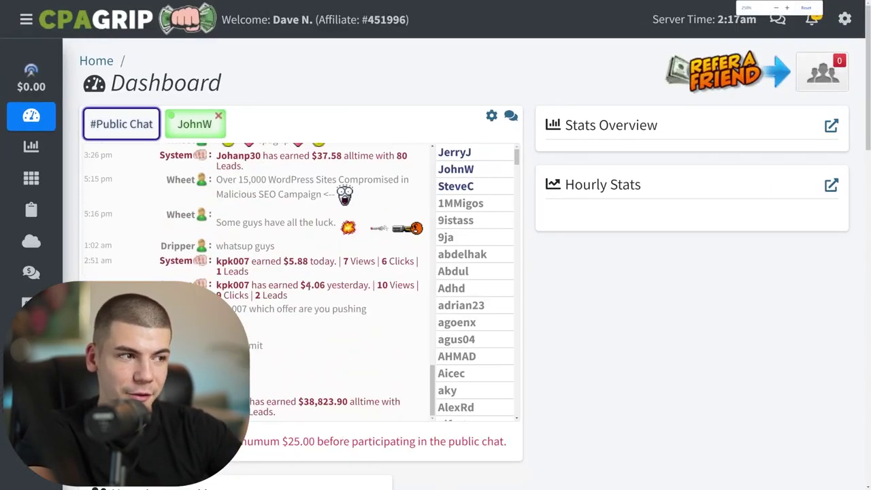
pyautogui.moveTo(298, 401); pyautogui.dragTo(346, 401)
pyautogui.scroll(5, 315, 301)
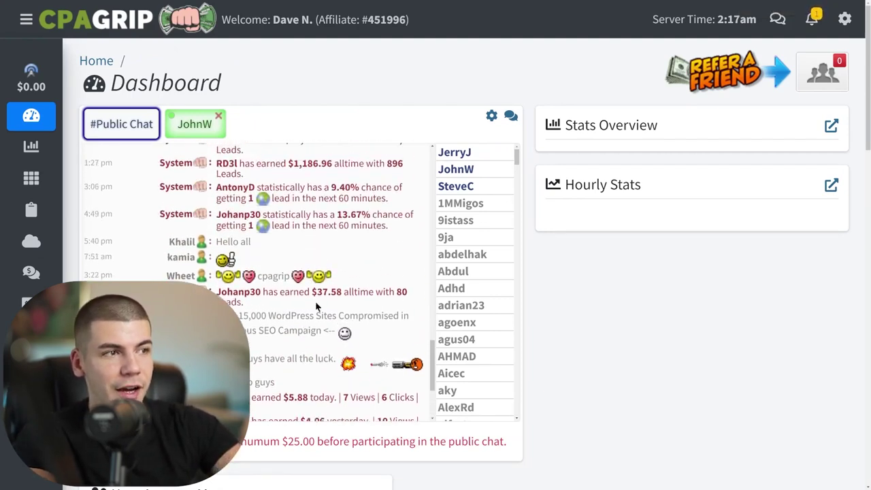
pyautogui.moveTo(319, 241); pyautogui.dragTo(293, 231)
pyautogui.click(294, 231)
# - Scroll back to the top and expand Offer Tools in the sidebar
pyautogui.scroll(5, 321, 226)
pyautogui.scroll(10, 327, 238)
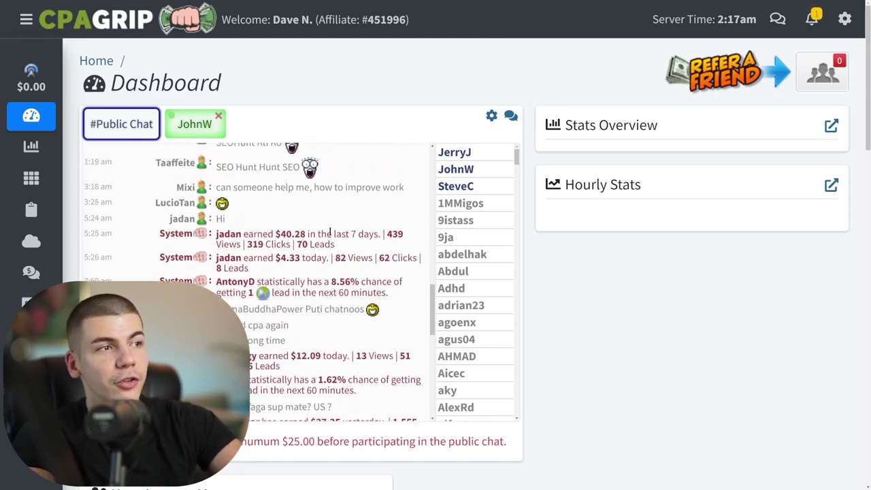
pyautogui.scroll(10, 327, 245)
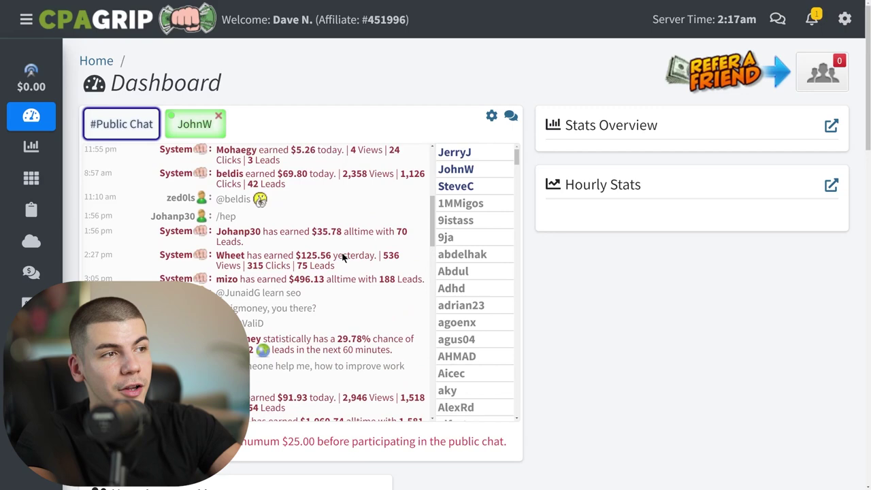
pyautogui.moveTo(126, 188)
pyautogui.click(75, 219)
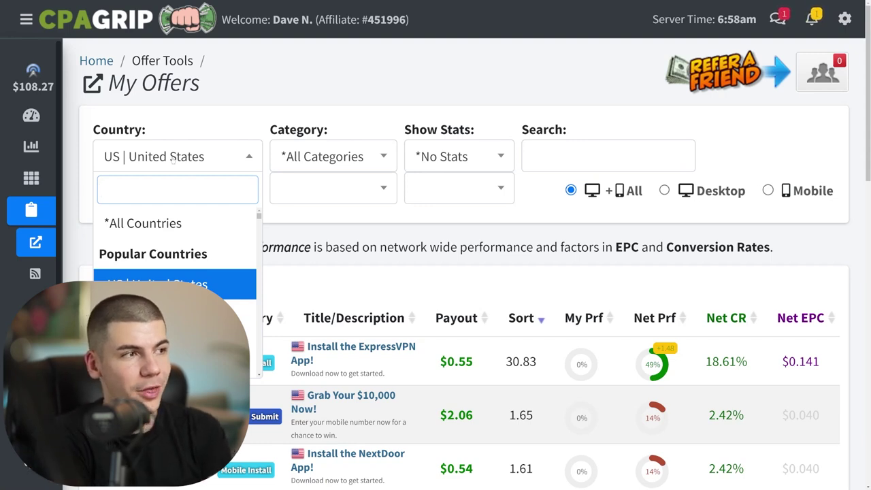
# - Filter My Offers to the DE | Germany country
pyautogui.write('german')
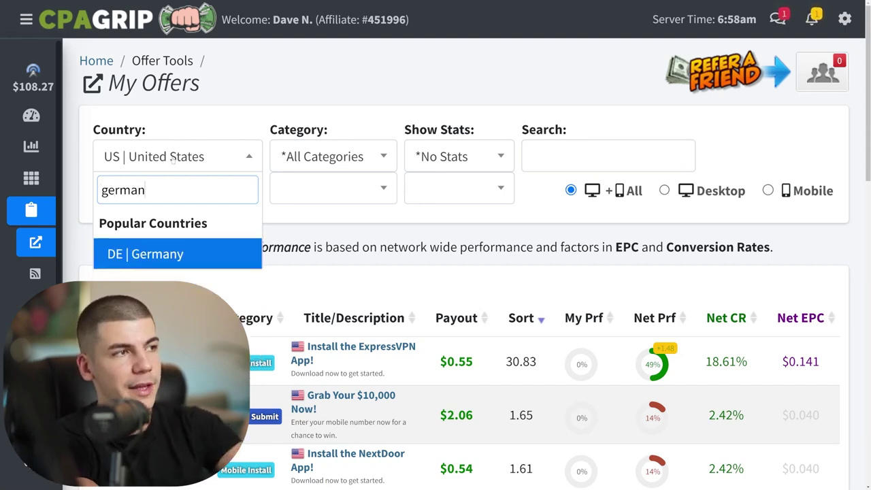
pyautogui.click(176, 254)
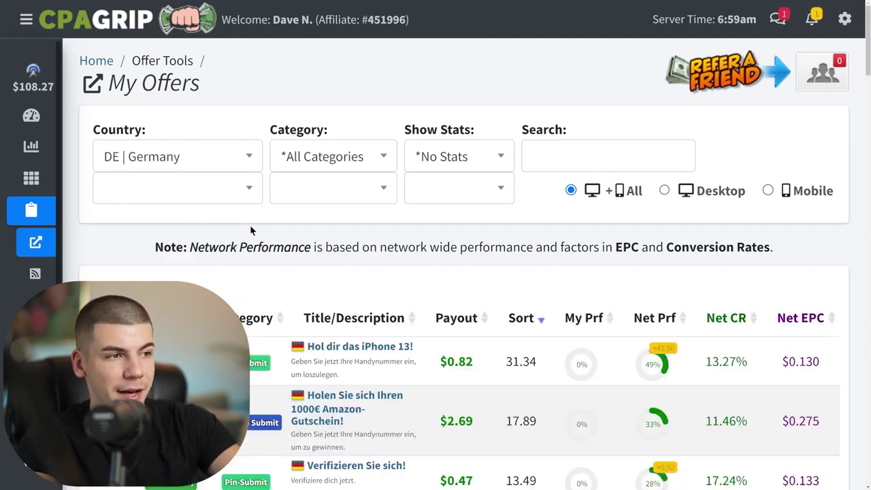
pyautogui.scroll(-3, 412, 259)
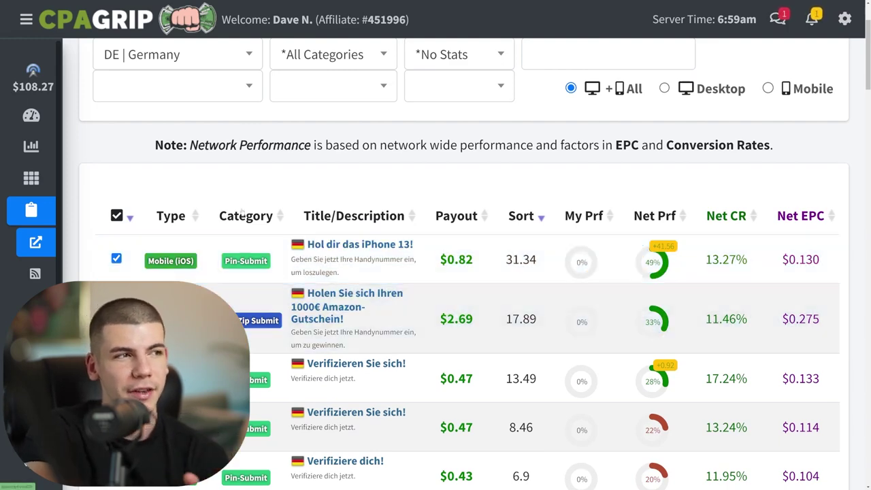
# - Sort the German offers by Category, toggling between ascending and descending order
pyautogui.click(243, 217)
pyautogui.click(252, 216)
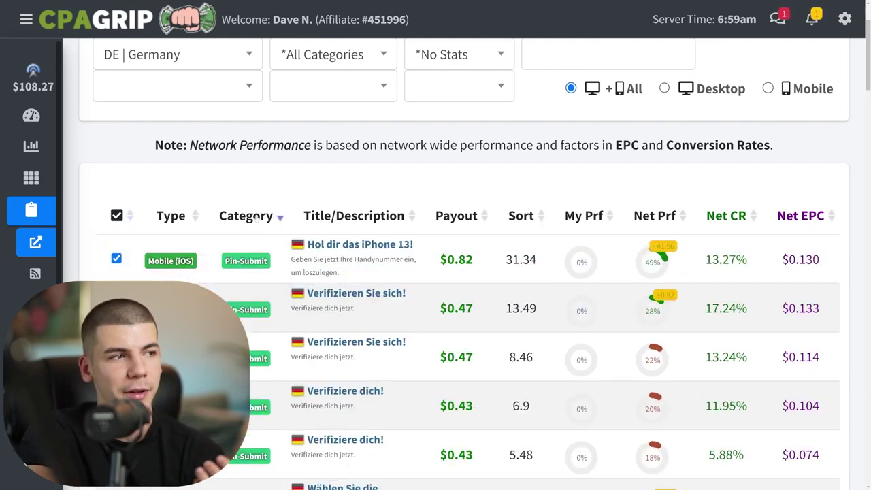
pyautogui.click(256, 227)
pyautogui.click(256, 228)
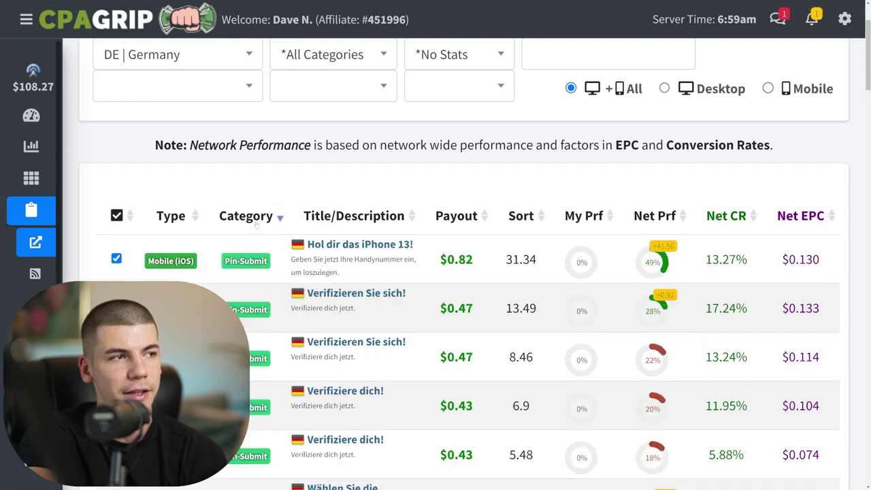
pyautogui.click(257, 229)
pyautogui.click(257, 228)
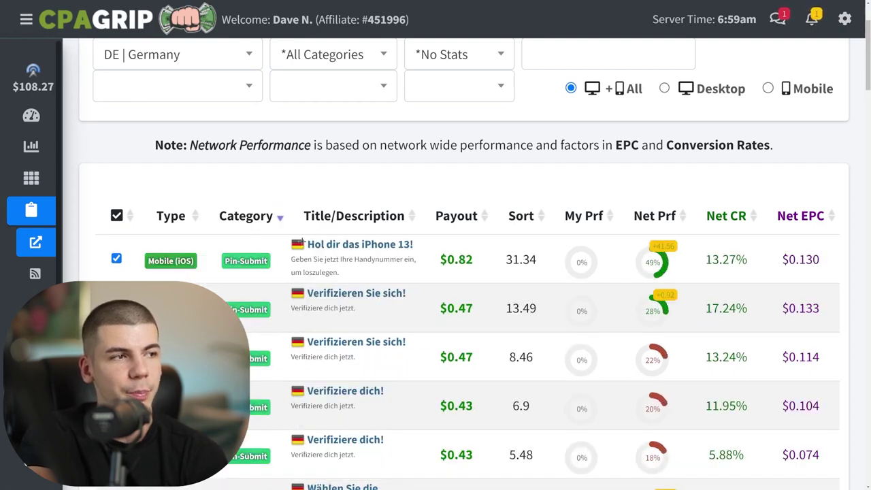
pyautogui.scroll(-15, 302, 240)
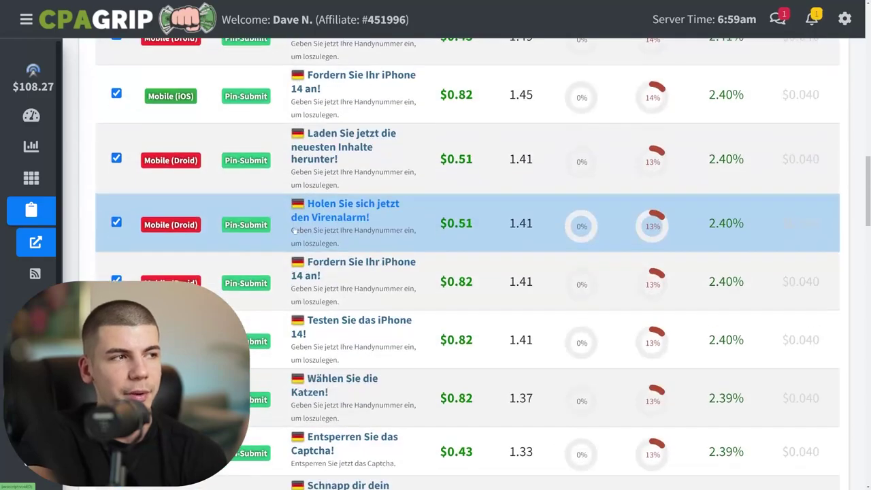
pyautogui.scroll(5, 294, 231)
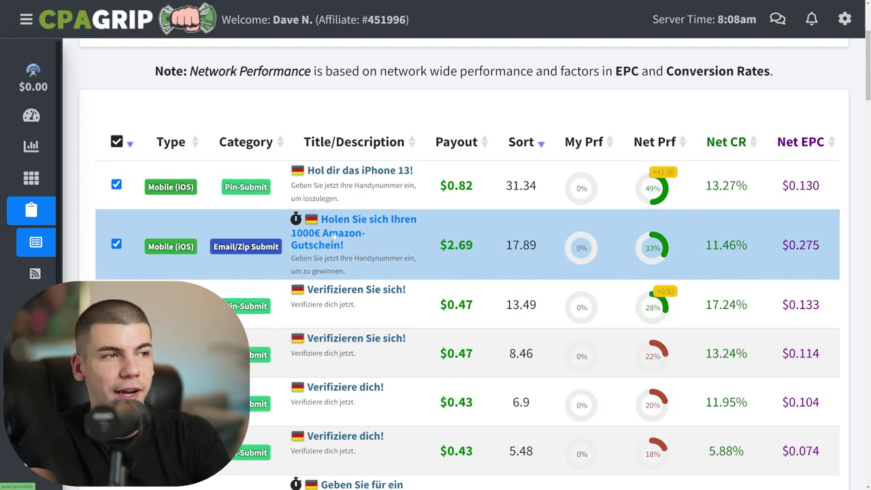
# - Open the 1000€ Amazon voucher offer and paste its German title into German→English translation
pyautogui.click(333, 234)
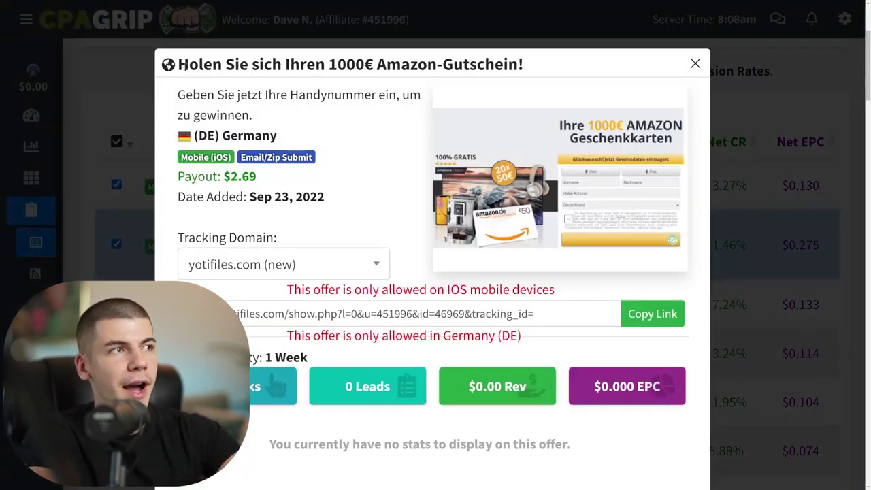
pyautogui.moveTo(178, 64); pyautogui.dragTo(545, 61)
pyautogui.hotkey('ctrl', 'c')
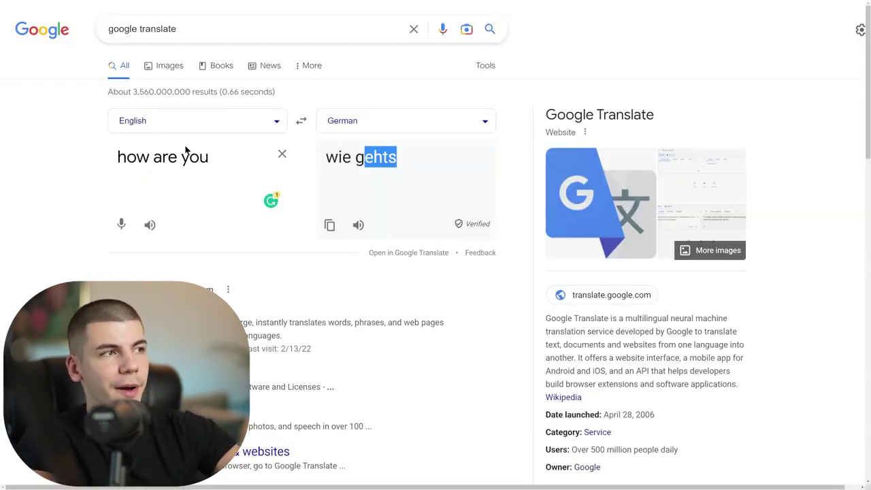
pyautogui.click(300, 121)
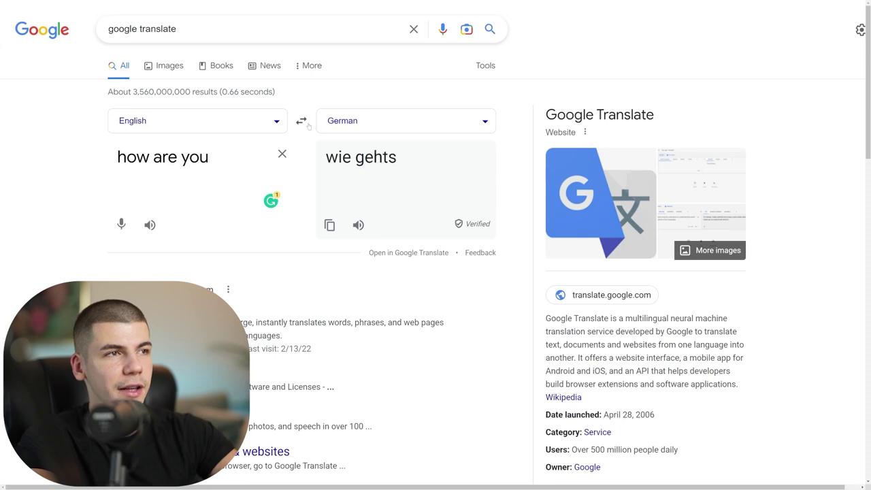
pyautogui.moveTo(118, 156); pyautogui.dragTo(188, 157)
pyautogui.hotkey('ctrl', 'v')
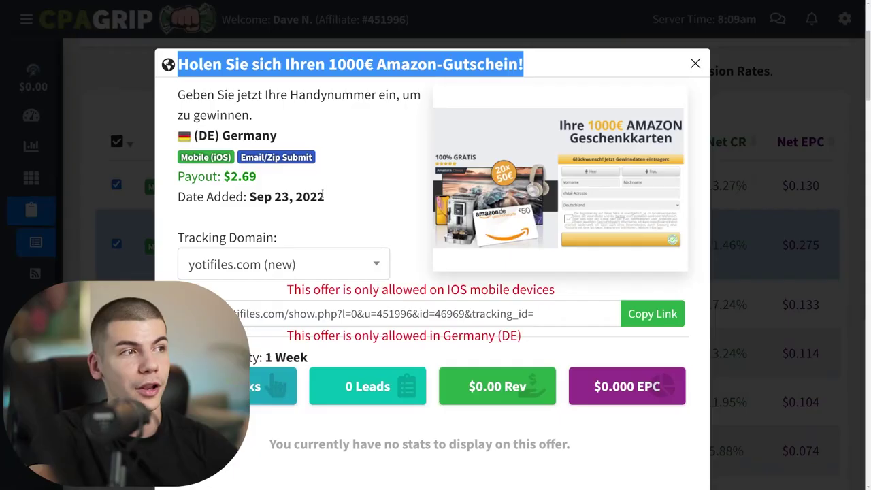
# - Highlight the Amazon voucher offer's payout and copy its tracking link
pyautogui.moveTo(235, 176); pyautogui.dragTo(277, 178)
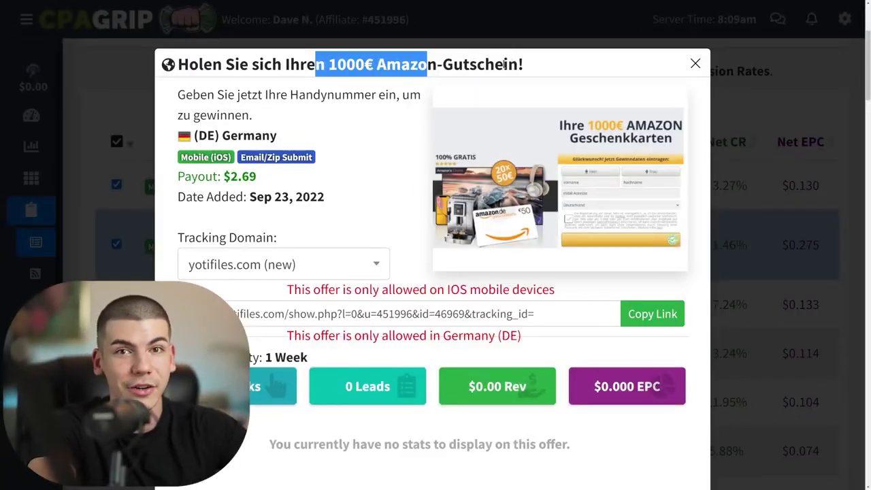
pyautogui.click(631, 315)
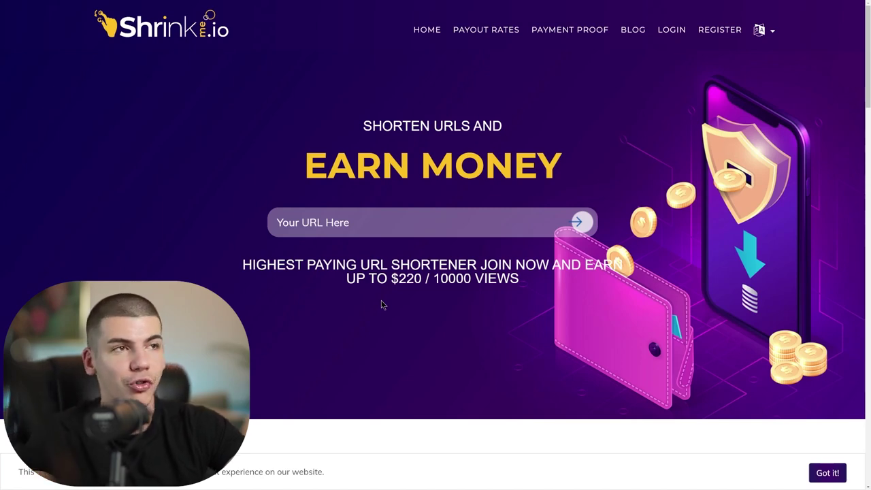
# - Scroll ShrinkMe.io's Payout Rates page to the country table and highlight a $5.00 rate
pyautogui.click(483, 29)
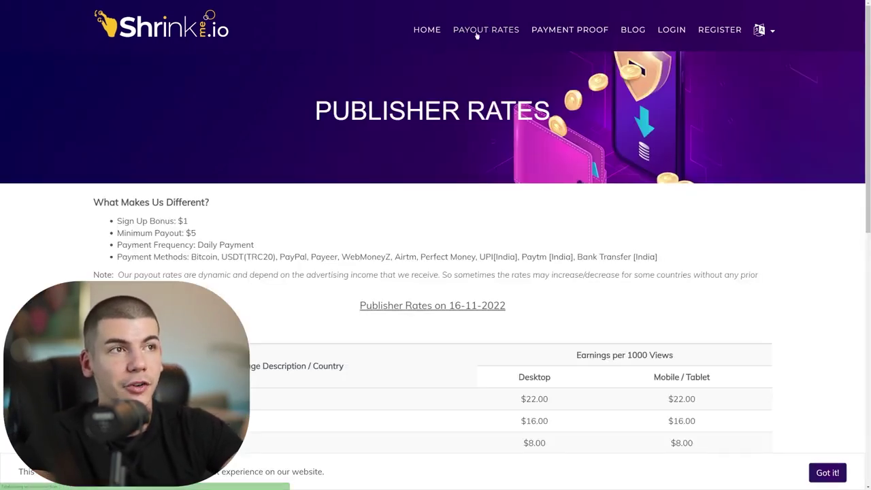
pyautogui.scroll(-3, 311, 227)
pyautogui.scroll(-3, 146, 227)
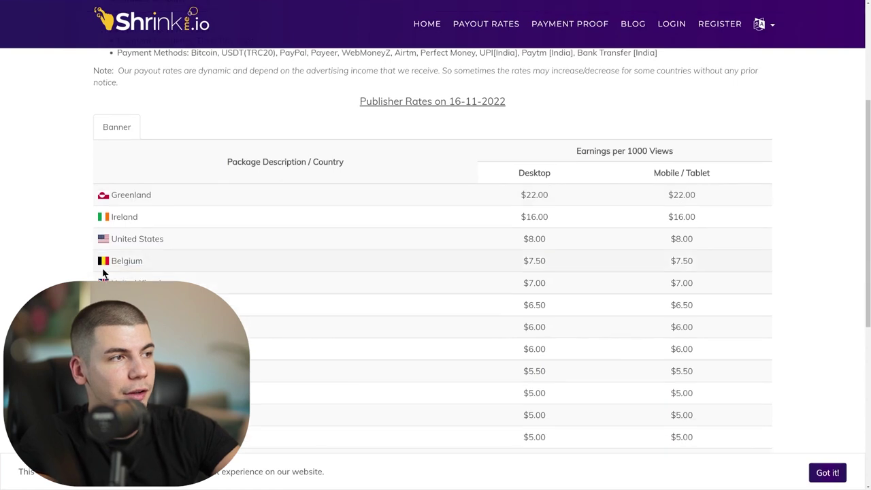
pyautogui.scroll(-2, 386, 324)
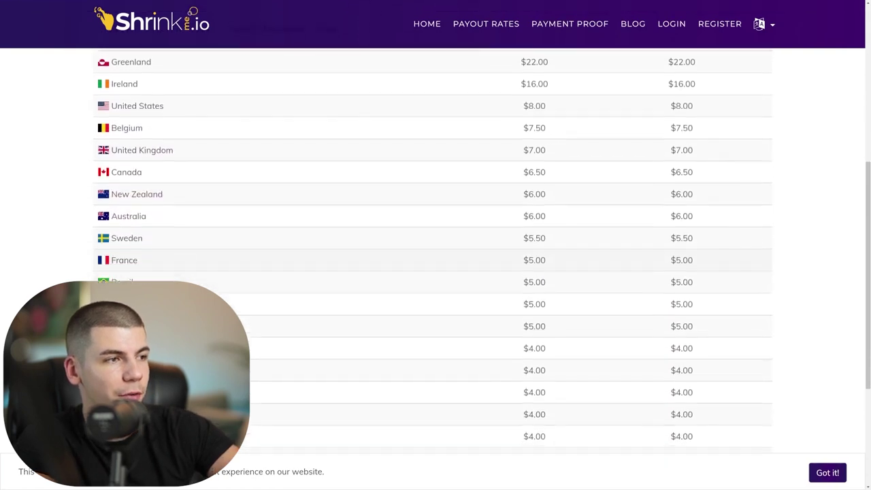
pyautogui.moveTo(552, 323); pyautogui.dragTo(503, 322)
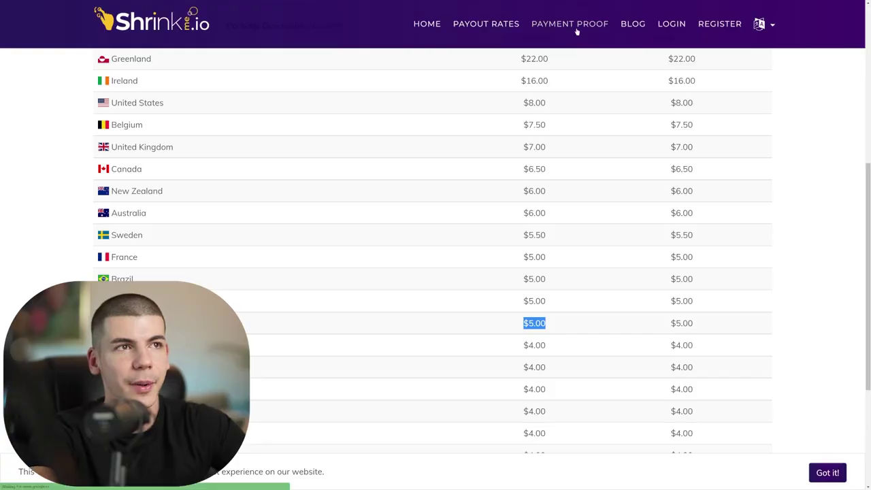
# - Scroll the ShrinkMe.io Payment Proof payouts table, selecting and then deselecting some rows
pyautogui.click(576, 24)
pyautogui.scroll(-2, 436, 272)
pyautogui.moveTo(417, 198); pyautogui.dragTo(454, 334)
pyautogui.click(453, 339)
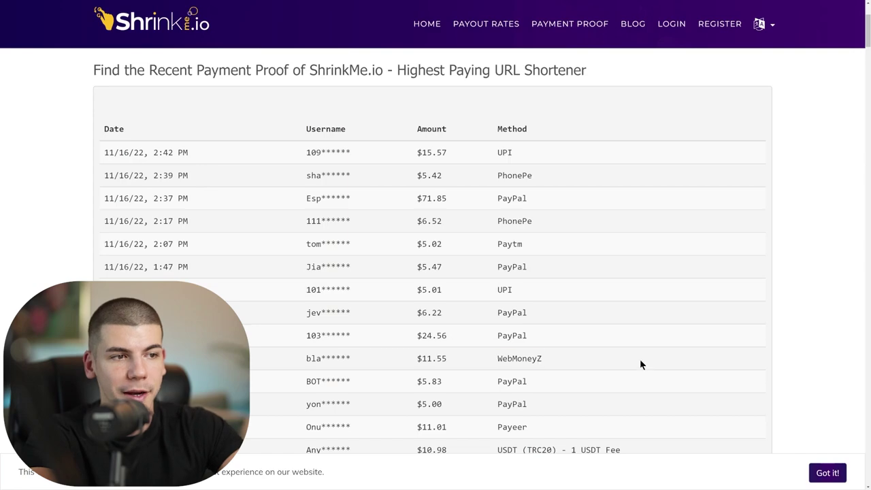
# - Highlight the Payeer payment method entry, then go to ShrinkMe.io's LOGIN to reach the dashboard
pyautogui.scroll(-3, 640, 361)
pyautogui.tripleClick(600, 327)
pyautogui.moveTo(519, 350); pyautogui.dragTo(568, 350)
pyautogui.click(599, 356)
pyautogui.scroll(5, 646, 366)
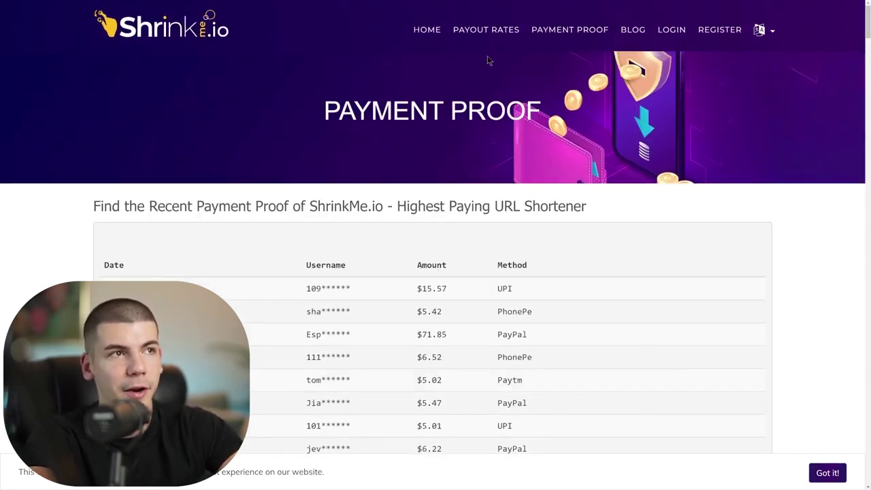
pyautogui.click(677, 34)
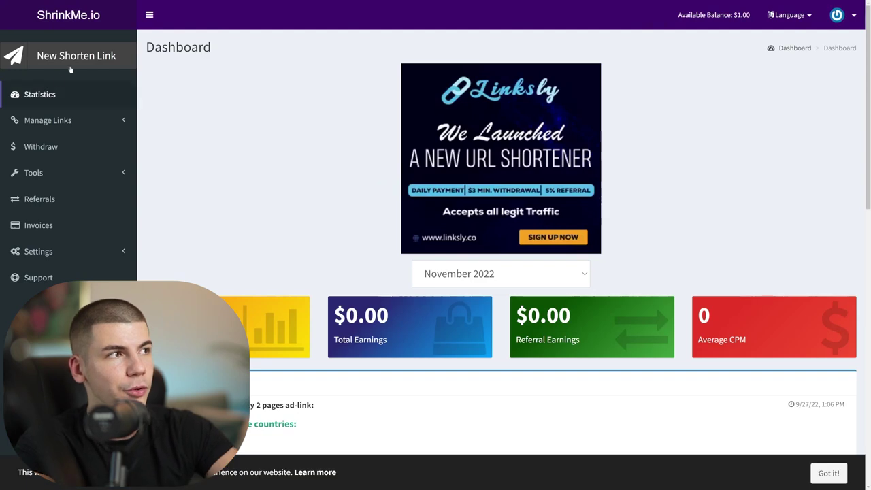
# - Shorten the pasted CPAGrip offer URL into a shrinke.me link and copy it
pyautogui.click(96, 60)
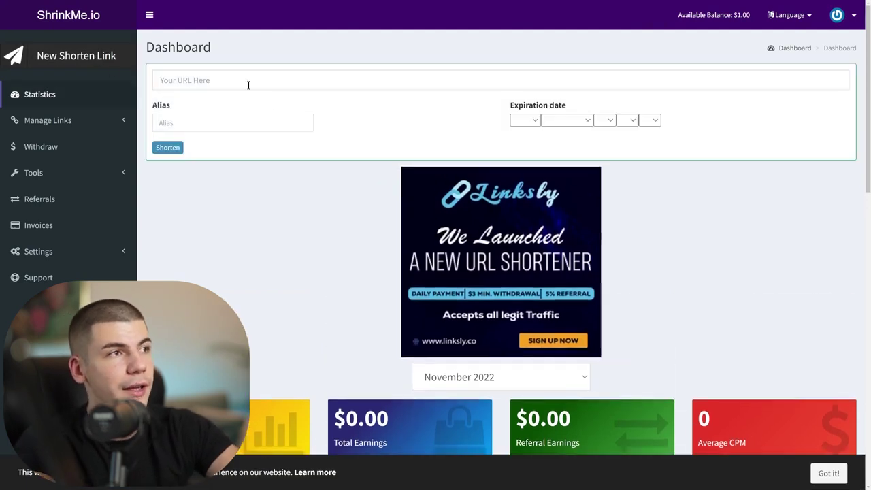
pyautogui.click(242, 79)
pyautogui.hotkey('ctrl', 'v')
pyautogui.click(167, 147)
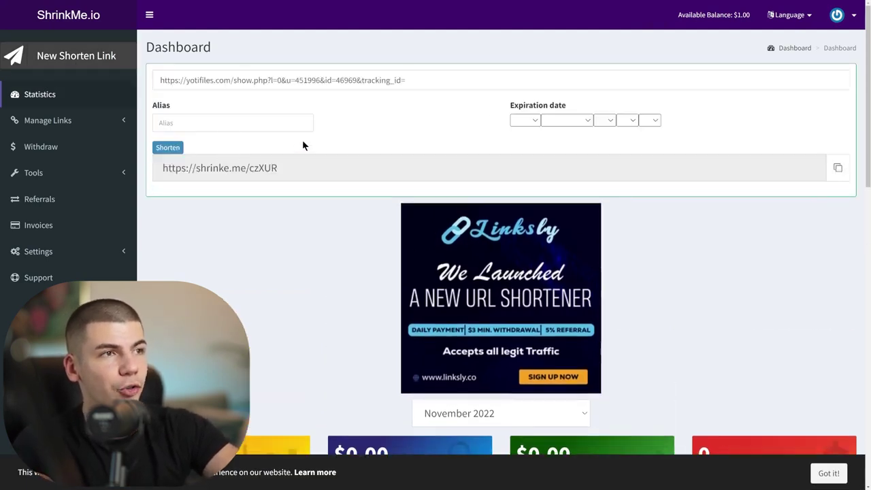
pyautogui.tripleClick(286, 170)
pyautogui.rightClick(261, 169)
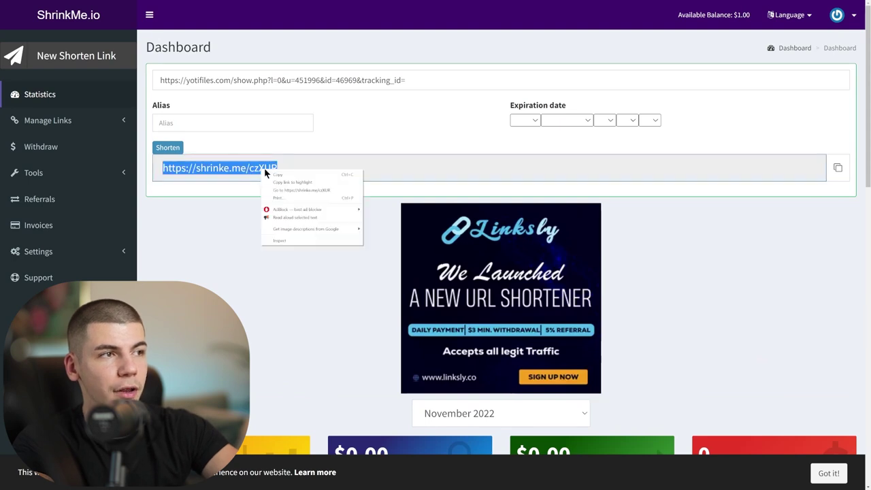
pyautogui.click(289, 176)
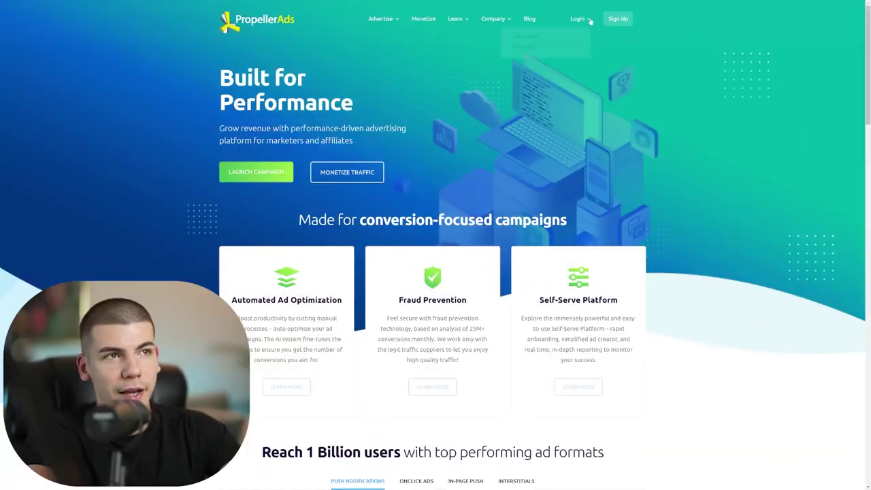
# - Sign in to the PropellerAds advertiser account and start a new campaign
pyautogui.moveTo(589, 20)
pyautogui.click(524, 40)
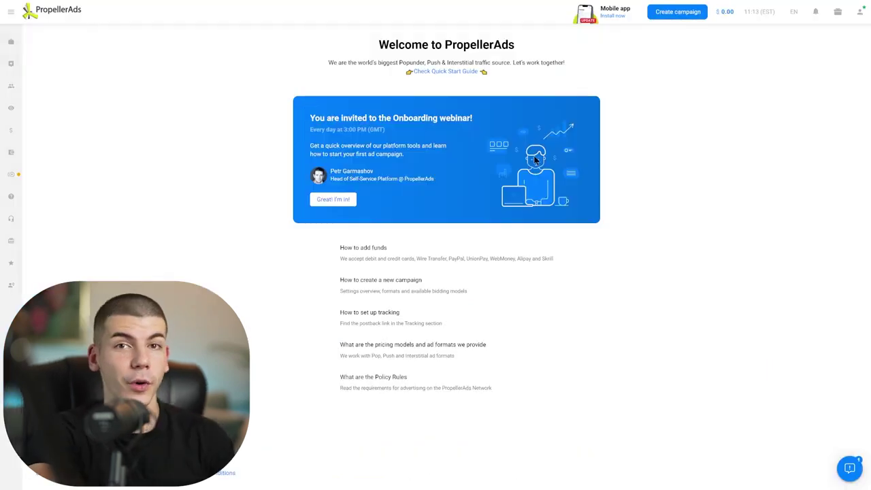
pyautogui.click(679, 13)
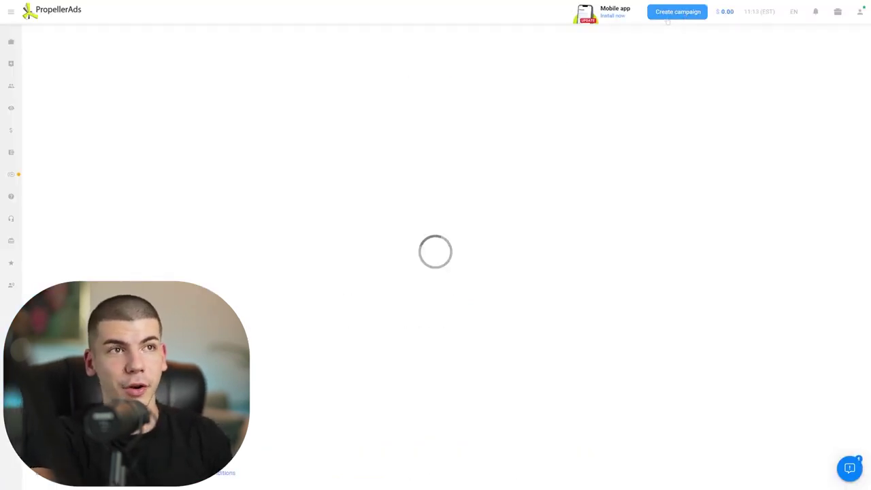
# - Name the new campaign 'Germany' and choose the Push Notifications ad format
pyautogui.click(68, 89)
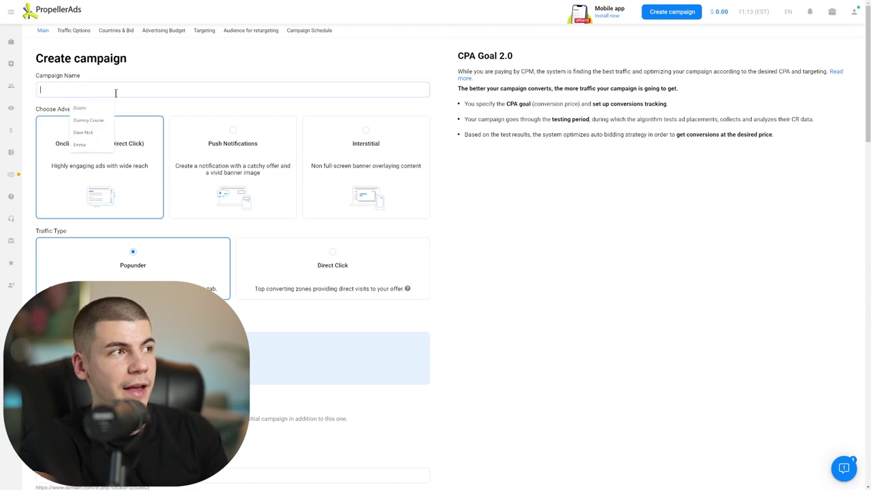
pyautogui.write('Germany')
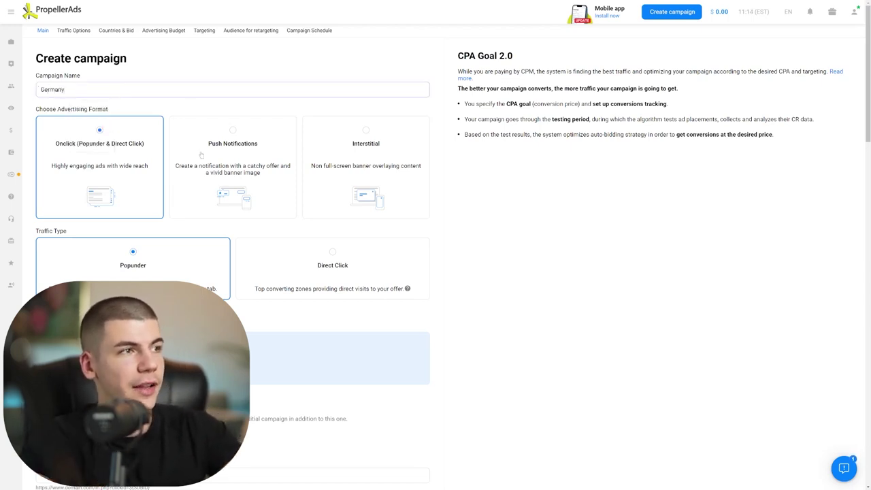
pyautogui.click(232, 156)
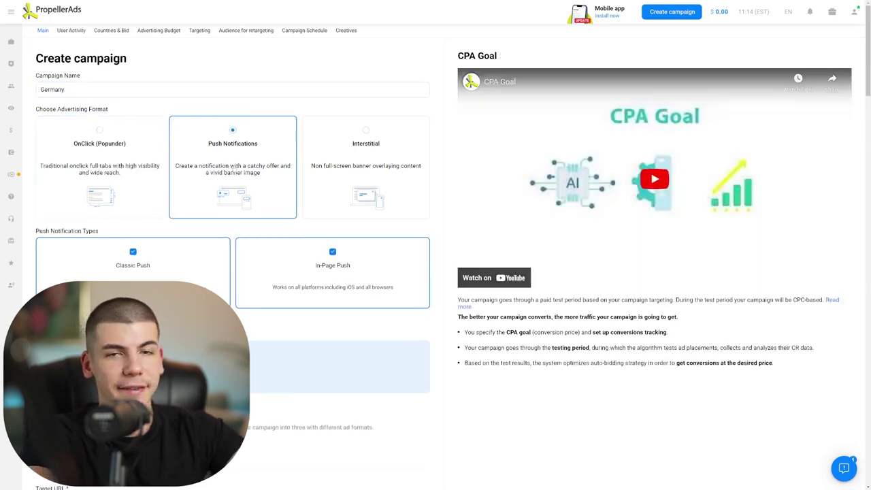
# - Enter the shrinke.me short link of the CPAGrip offer as the Target URL
pyautogui.scroll(-1, 251, 175)
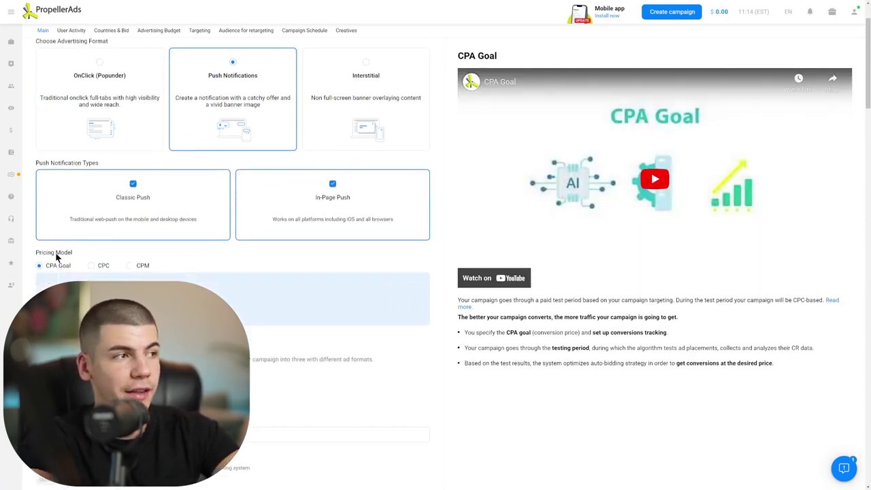
pyautogui.scroll(-5, 76, 269)
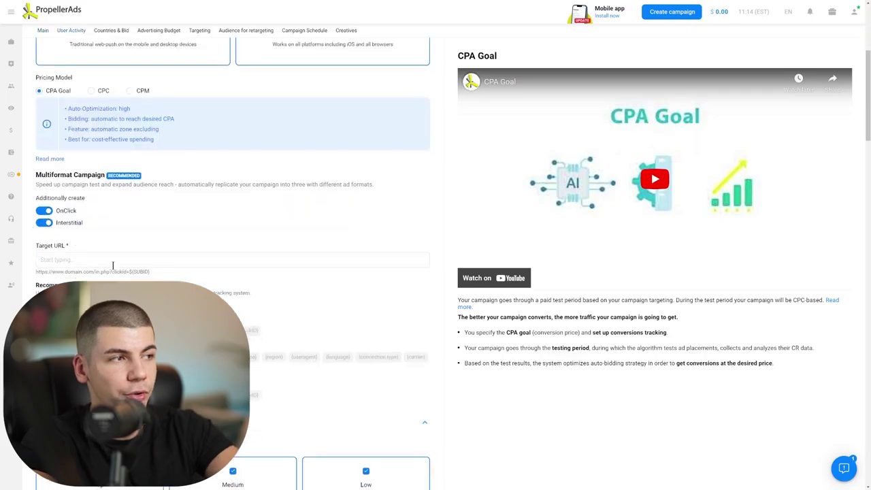
pyautogui.click(83, 198)
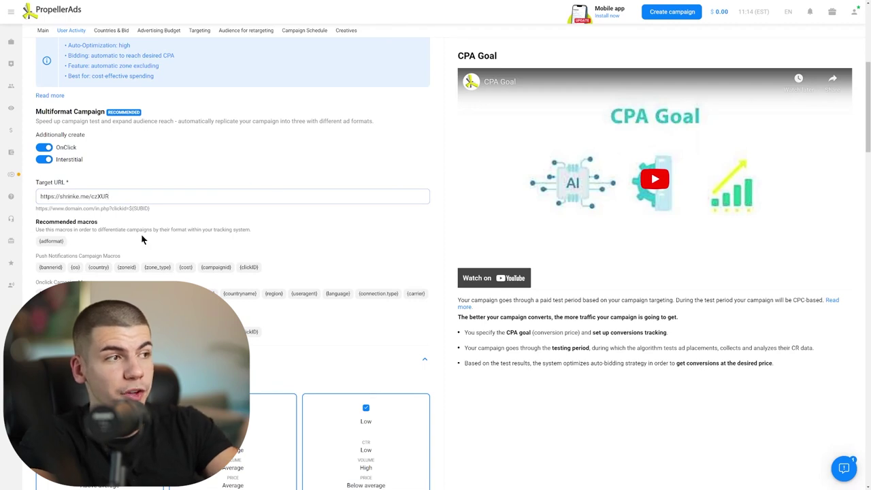
# - Add Germany as the target country under Countries & Conversion Price, leaving CPA Goal empty
pyautogui.scroll(-5, 147, 236)
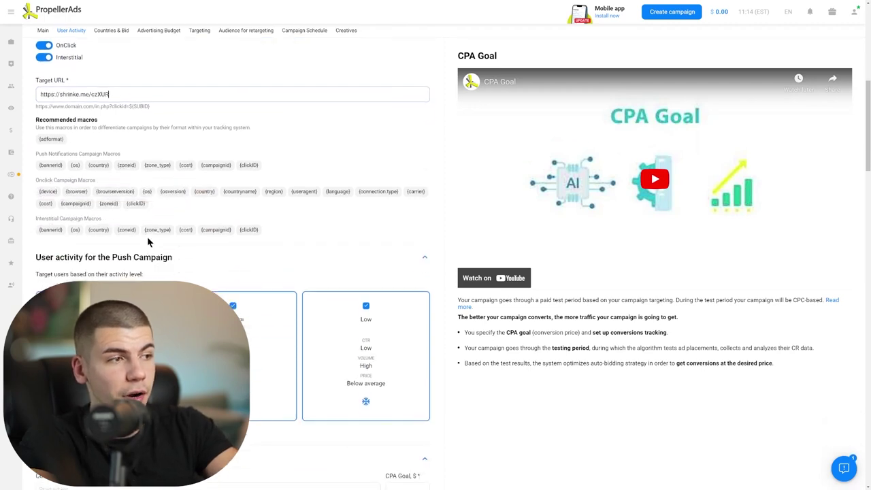
pyautogui.click(136, 285)
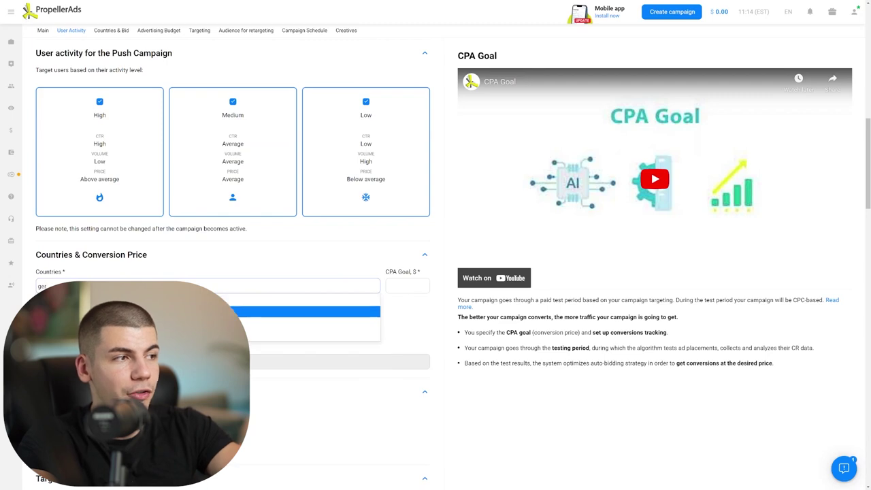
pyautogui.press('Return')
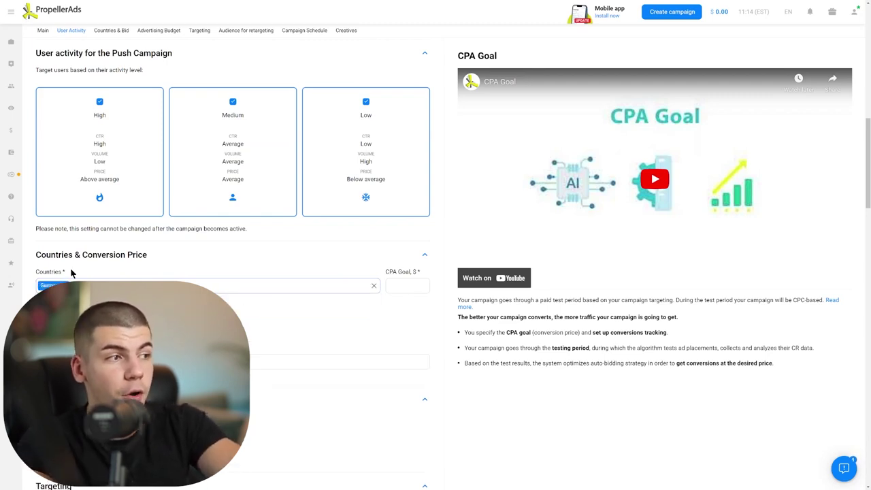
pyautogui.scroll(-3, 233, 264)
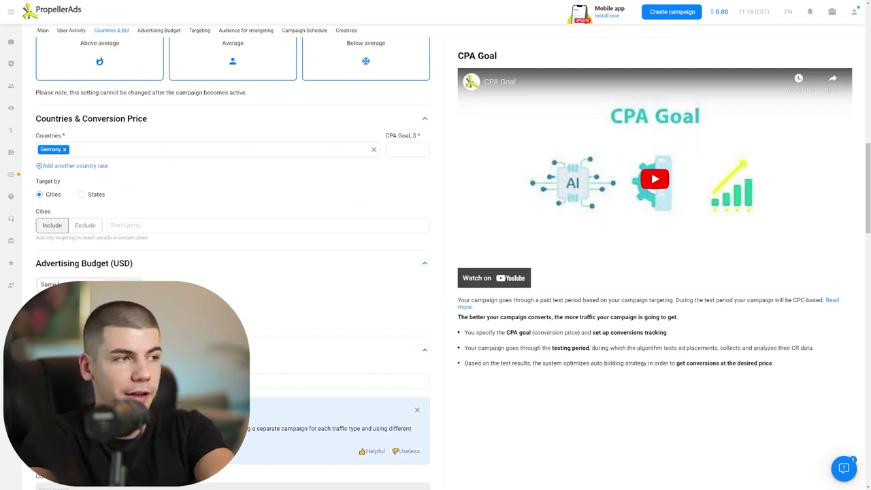
# - Select the Giveaways interest tile under Push Notifications Audiences
pyautogui.scroll(-2, 227, 267)
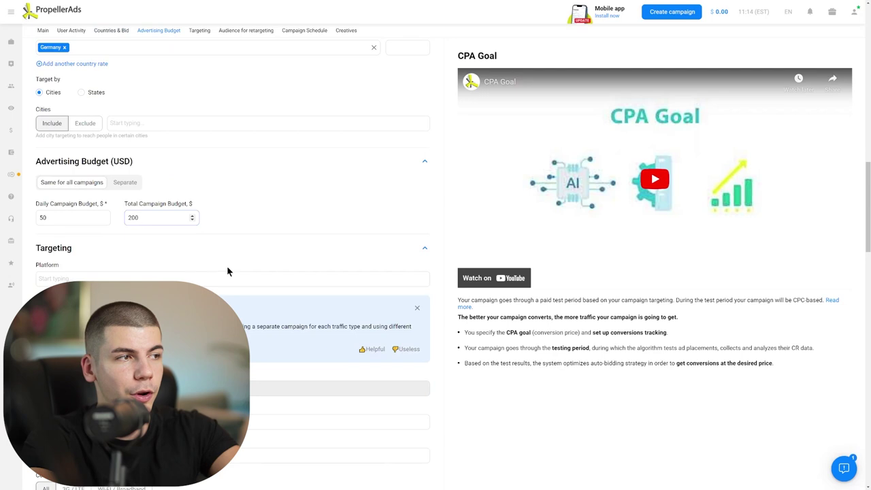
pyautogui.scroll(-2, 292, 229)
pyautogui.scroll(-6, 280, 232)
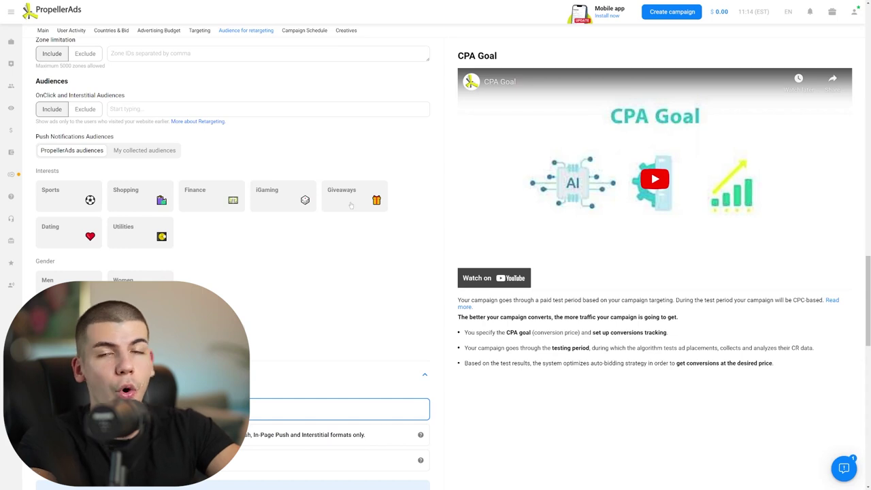
pyautogui.click(351, 206)
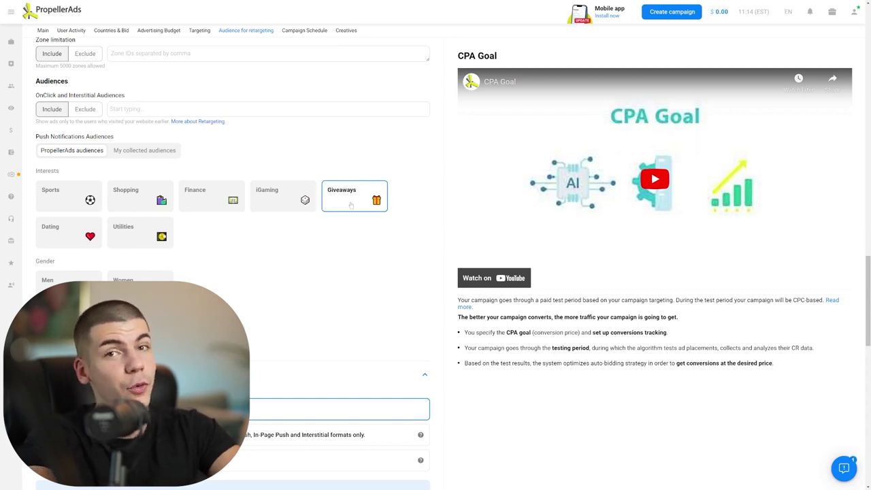
pyautogui.scroll(-2, 356, 231)
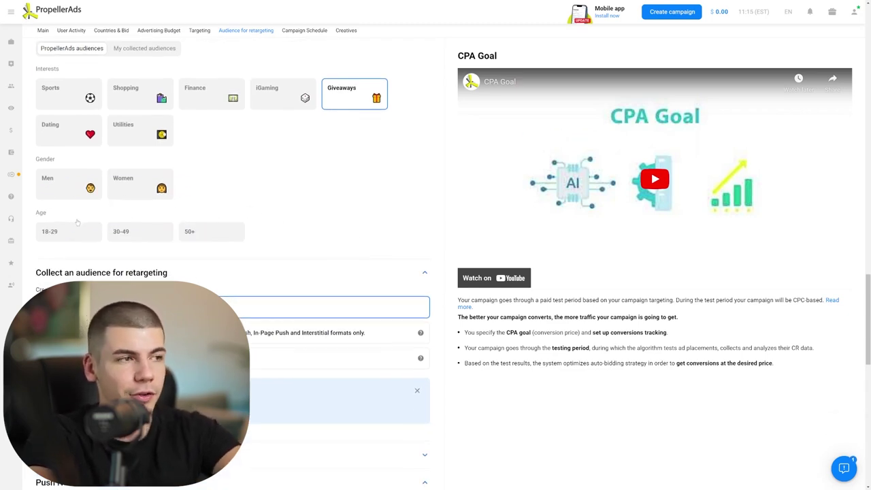
pyautogui.scroll(-15, 196, 258)
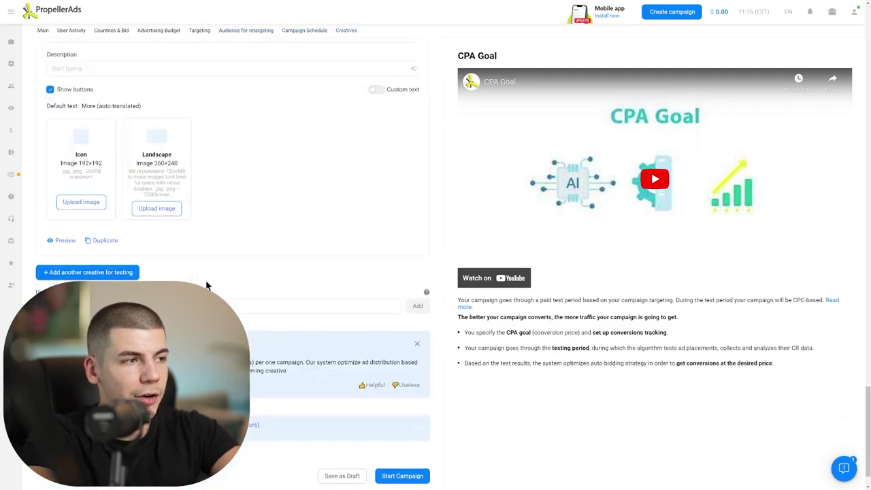
# - Start Creative 1 by focusing its notification Title field, bringing up the Android preview
pyautogui.scroll(5, 206, 280)
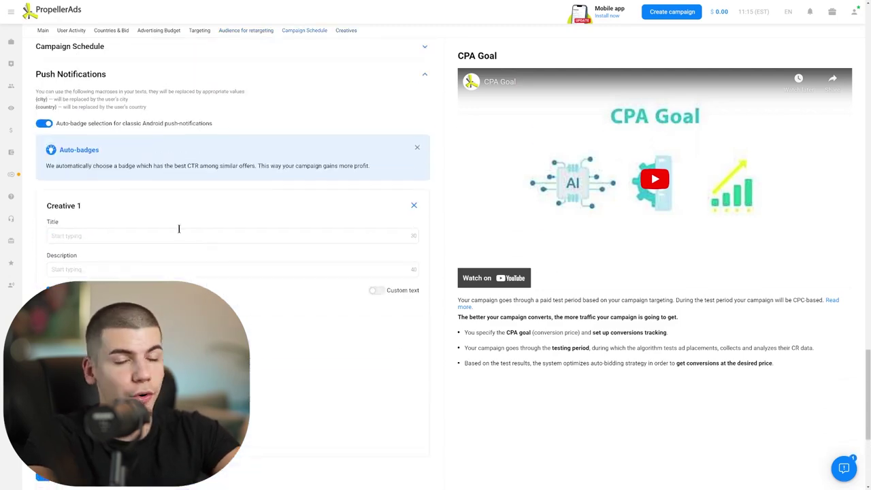
pyautogui.click(108, 234)
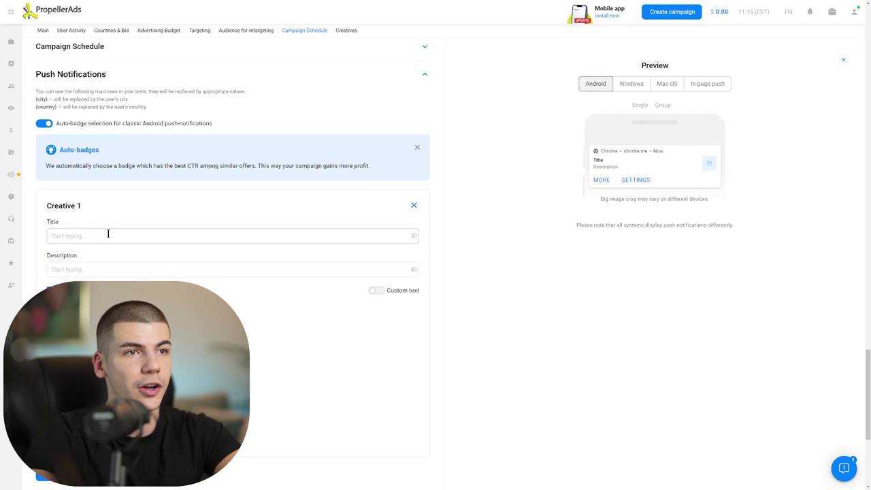